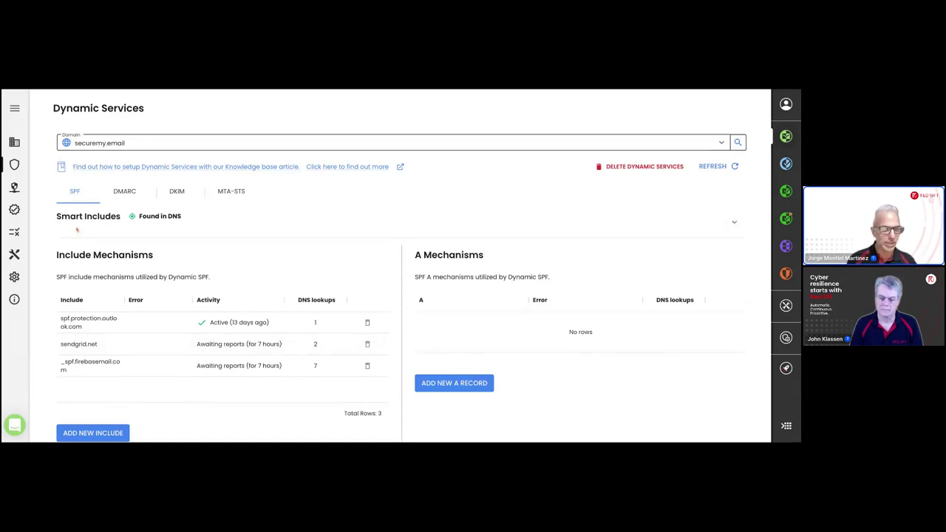
# Step: Expand and read the Smart Includes SPF record instructions for securemy.email, then go back to My Domains
pyautogui.click(733, 222)
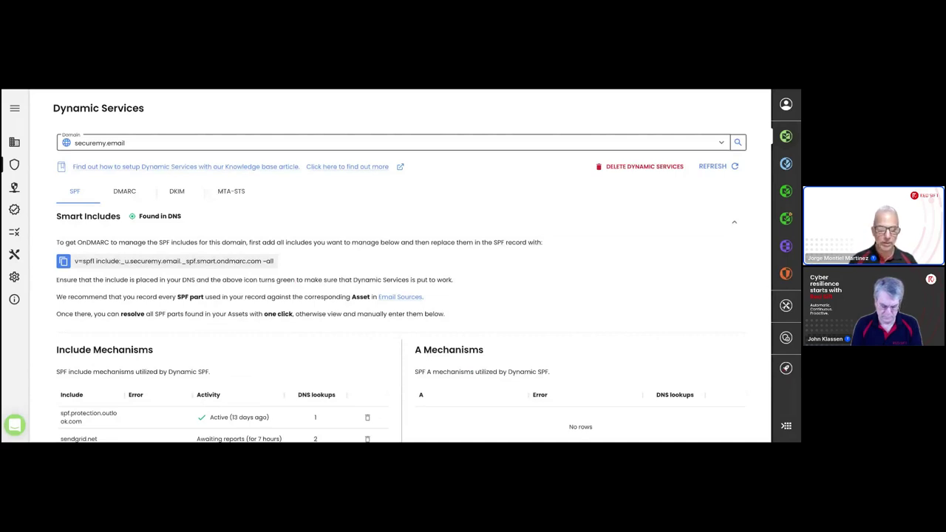
pyautogui.scroll(-1, 268, 289)
pyautogui.scroll(-2, 268, 288)
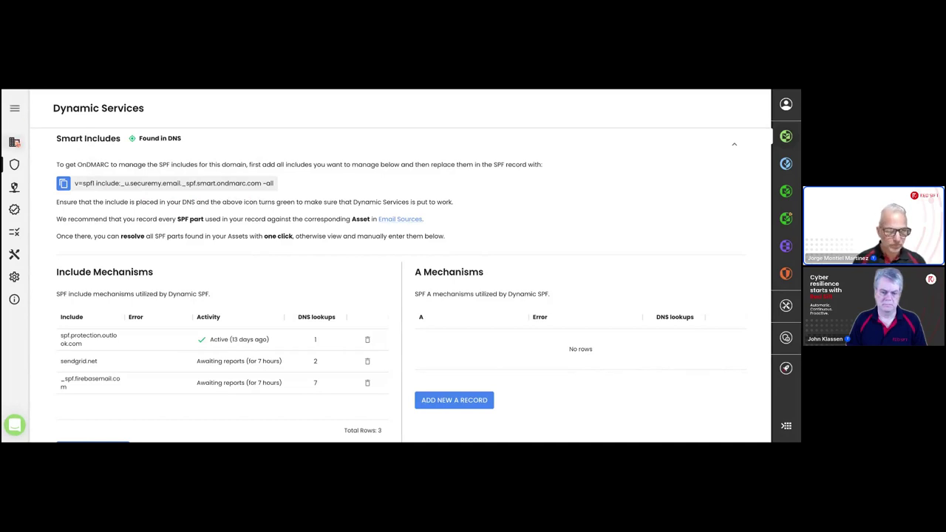
pyautogui.click(14, 141)
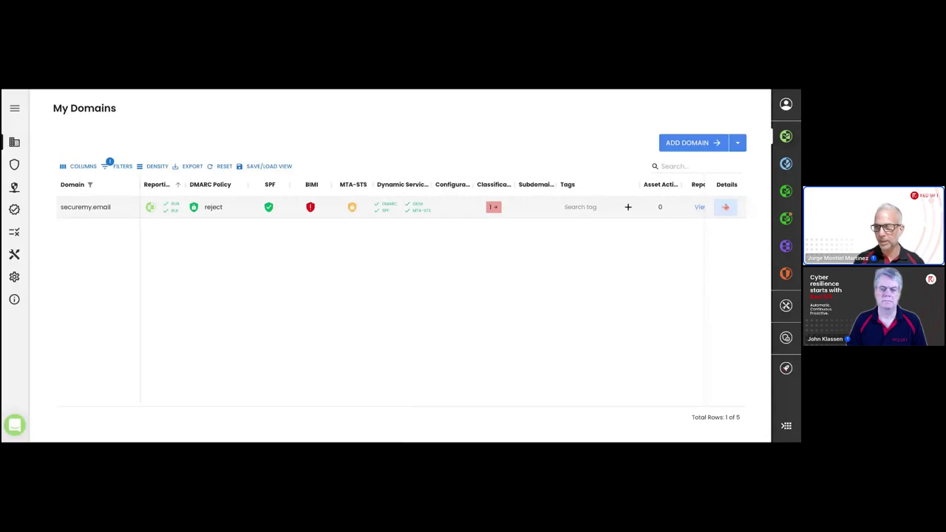
# Step: Open securemy.email's details and highlight the SPF DNS lookup count among its records
pyautogui.click(727, 208)
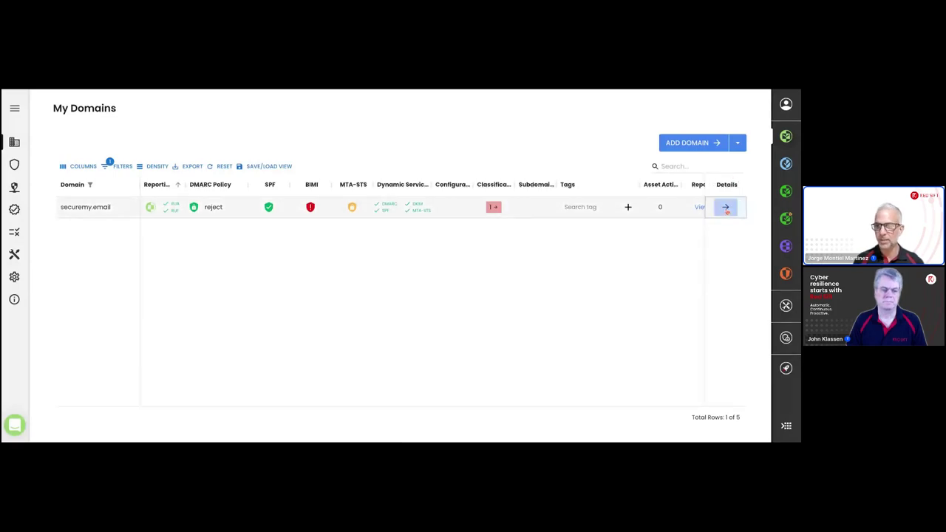
pyautogui.scroll(-1, 605, 301)
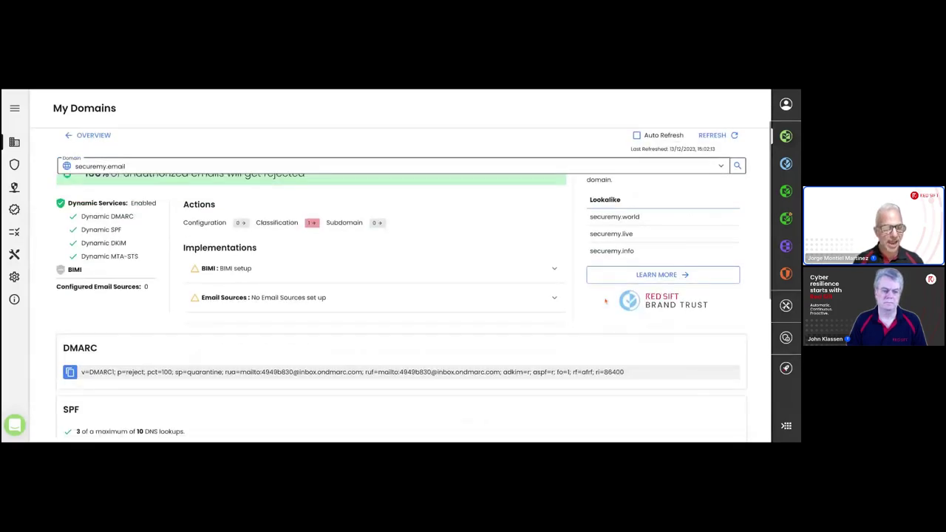
pyautogui.scroll(-3, 605, 301)
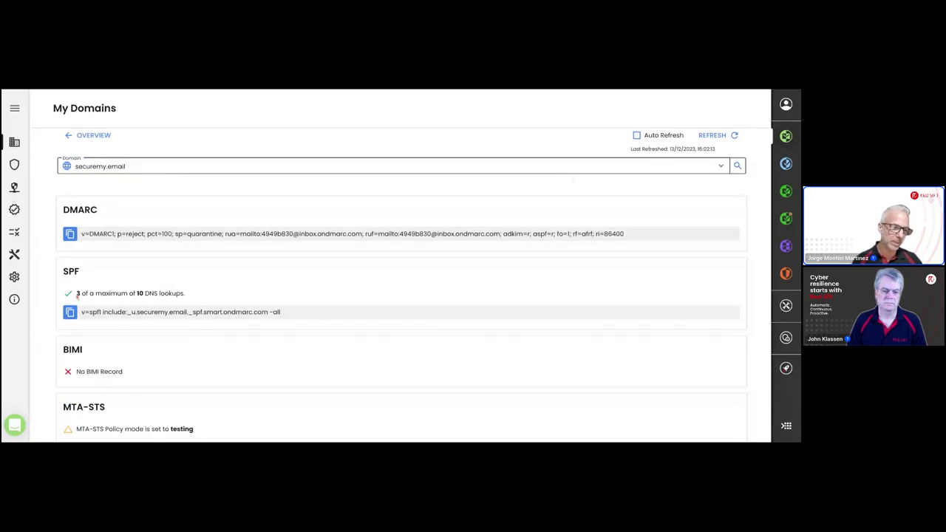
pyautogui.moveTo(76, 294); pyautogui.dragTo(203, 305)
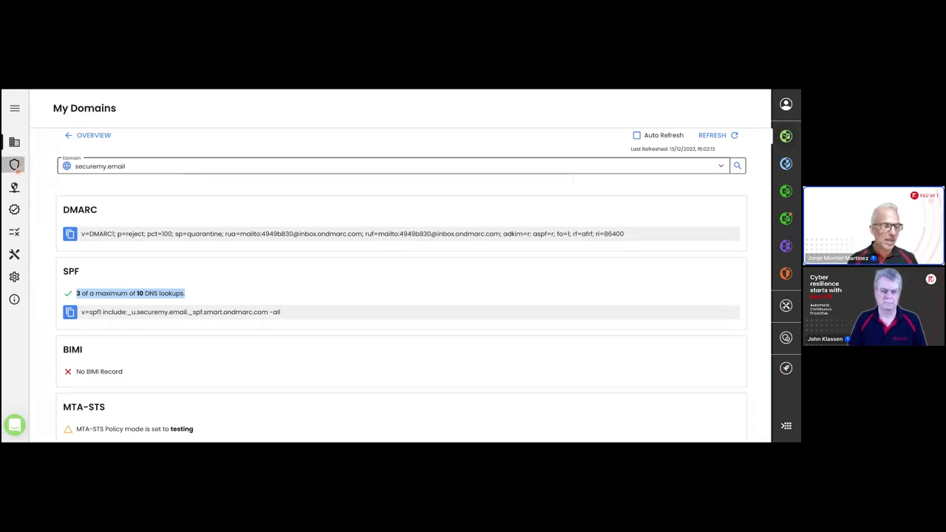
pyautogui.click(15, 165)
# Step: Add sabacloud.com as a new Dynamic SPF include, which uses 7 DNS lookups
pyautogui.click(71, 246)
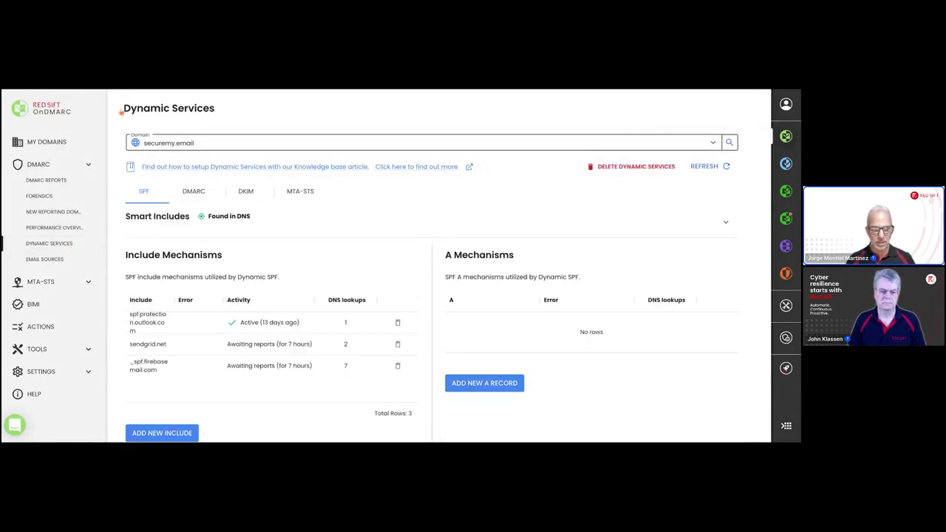
pyautogui.scroll(-2, 282, 338)
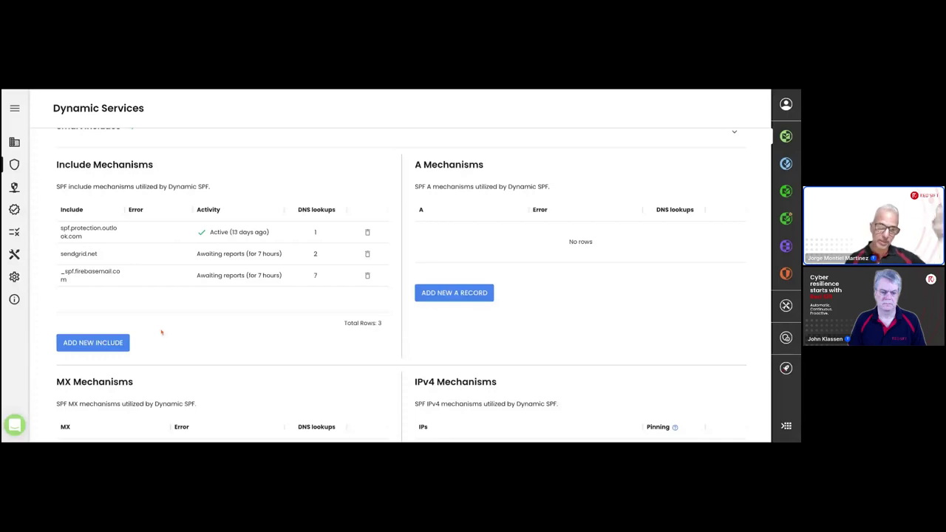
pyautogui.click(117, 343)
pyautogui.click(156, 342)
pyautogui.write('s')
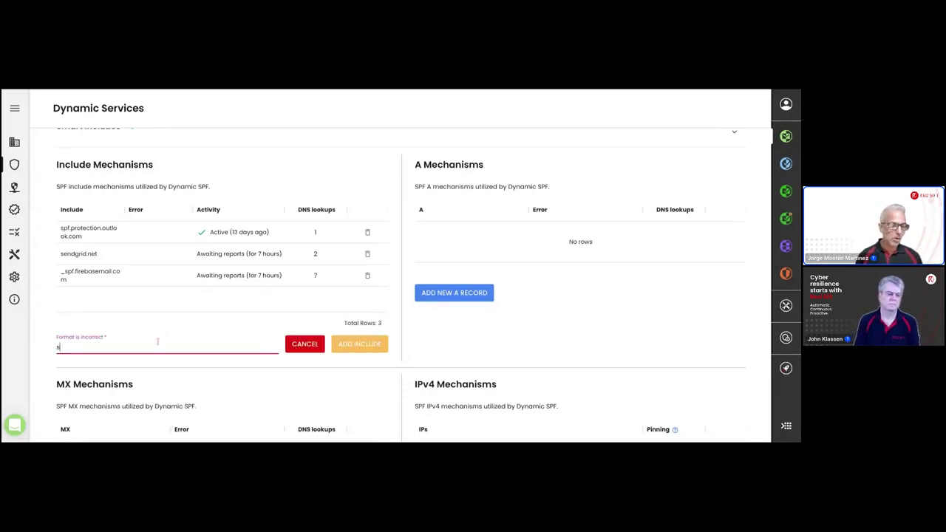
pyautogui.write('aba')
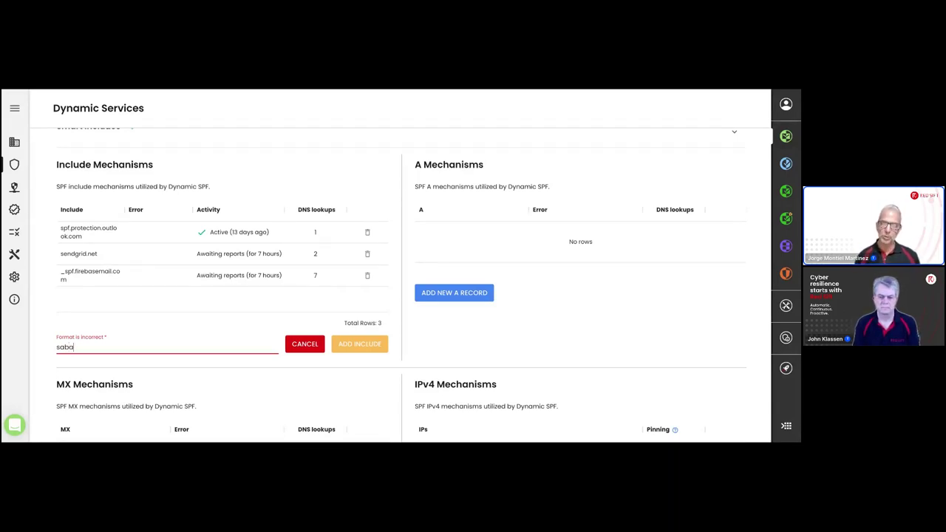
pyautogui.write('cloud.com')
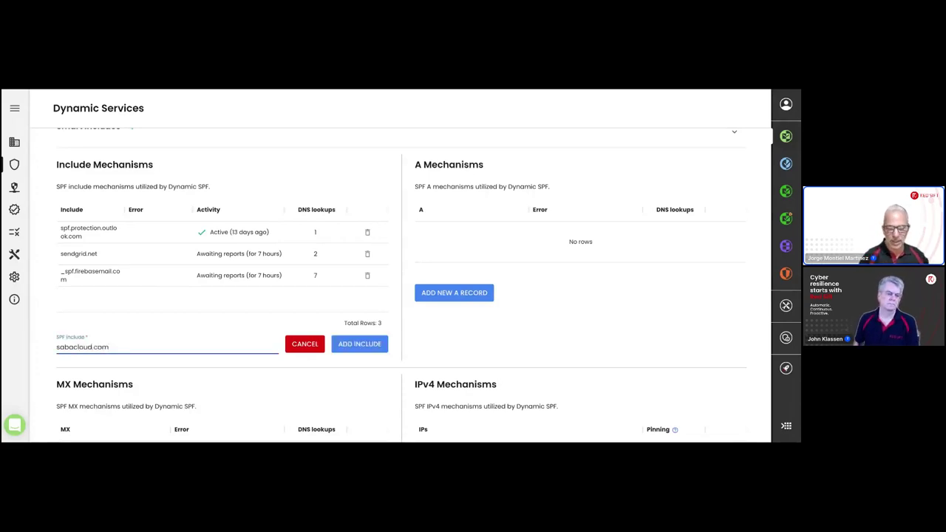
pyautogui.click(369, 344)
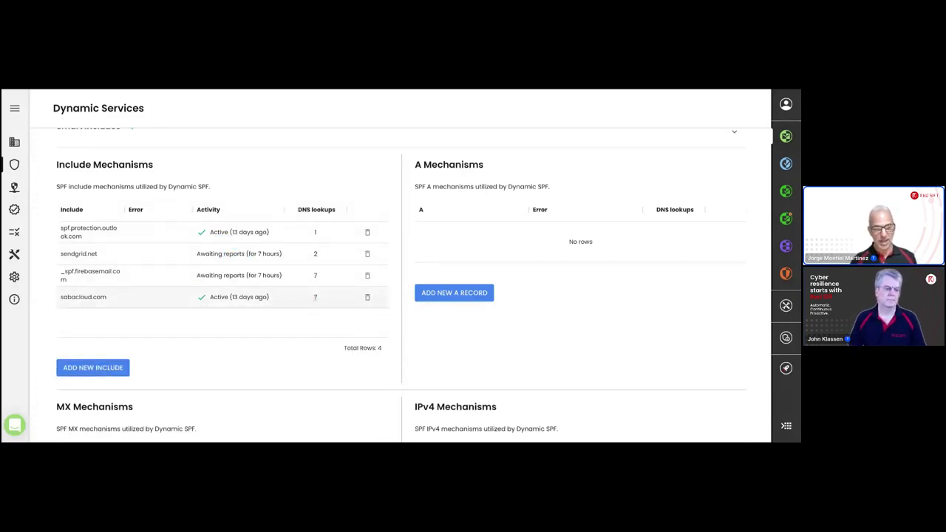
pyautogui.click(314, 297)
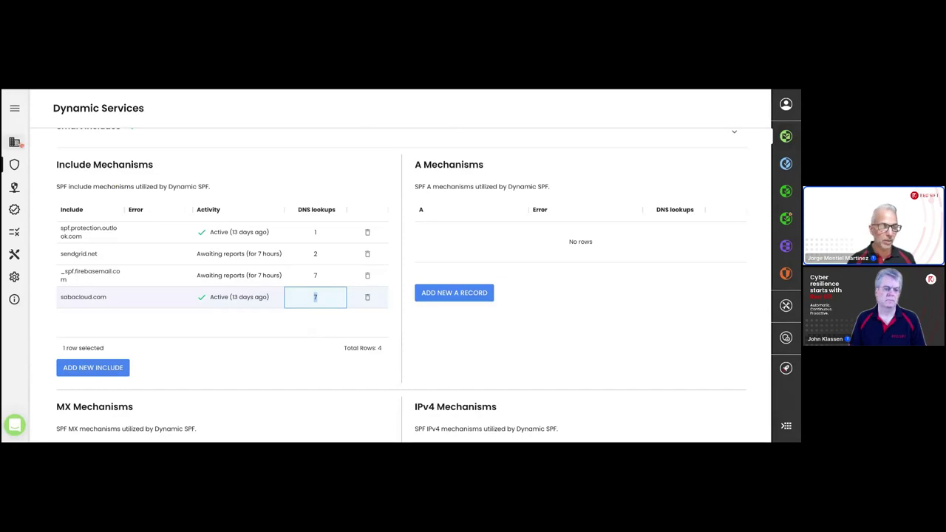
# Step: Reopen securemy.email's details, refresh them and check SPF shows 5 of 10 DNS lookups
pyautogui.click(15, 142)
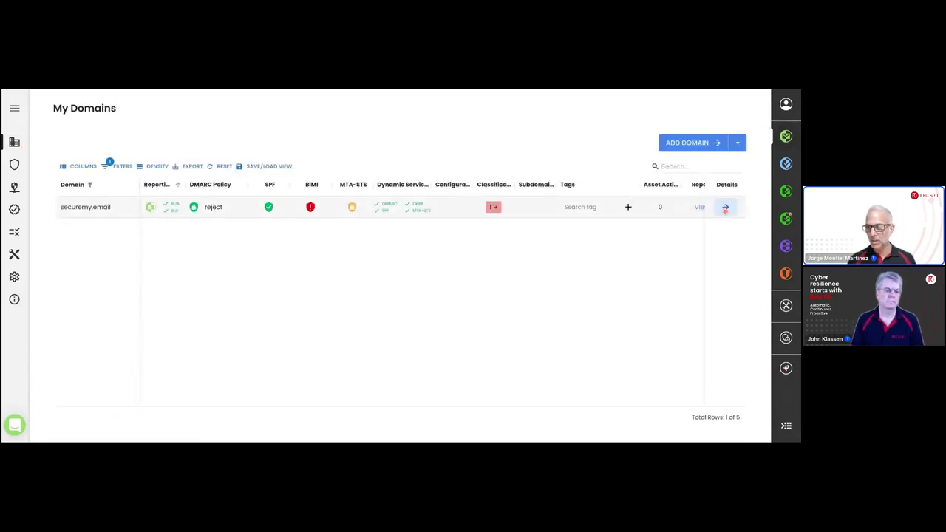
pyautogui.click(726, 207)
pyautogui.scroll(-3, 560, 324)
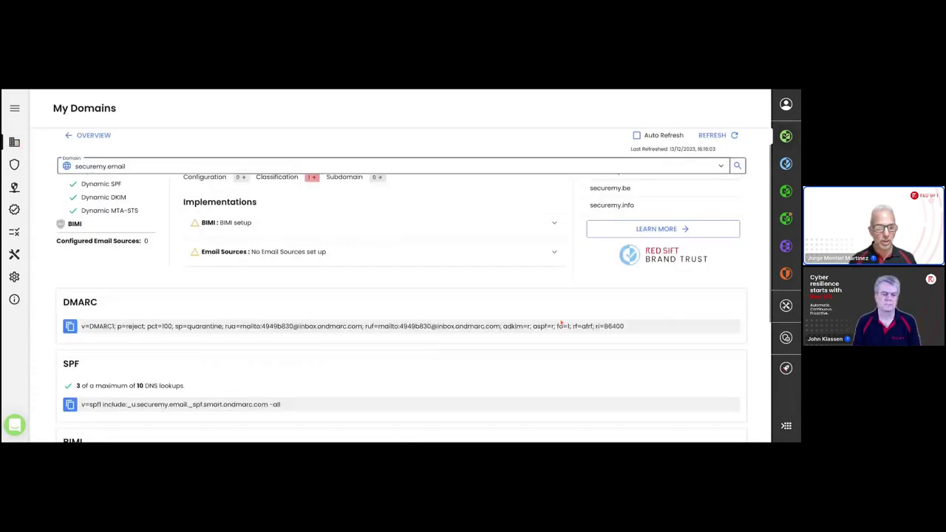
pyautogui.scroll(3, 560, 324)
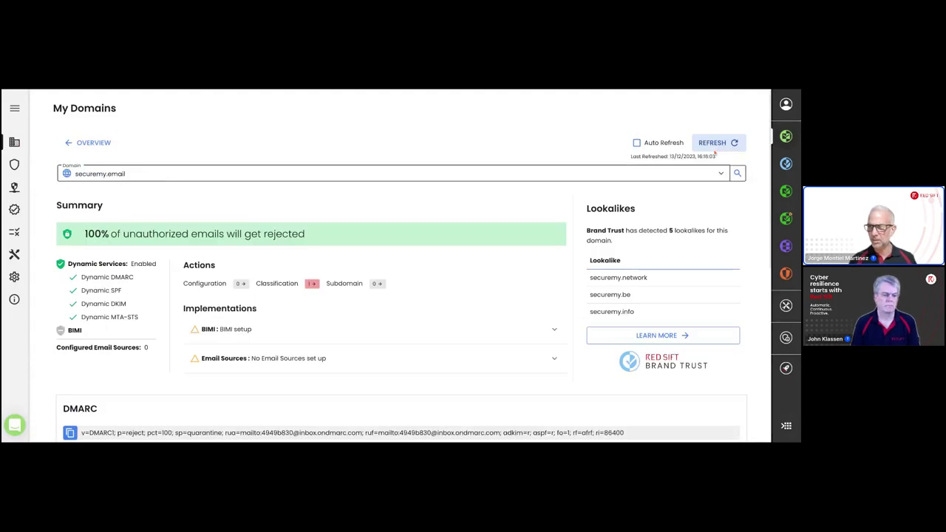
pyautogui.click(713, 148)
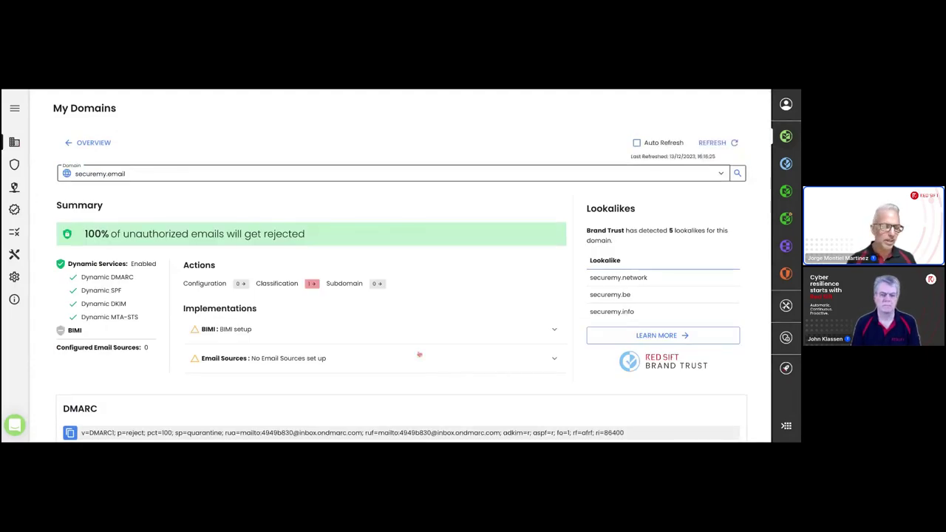
pyautogui.scroll(-5, 419, 354)
pyautogui.scroll(-1, 419, 354)
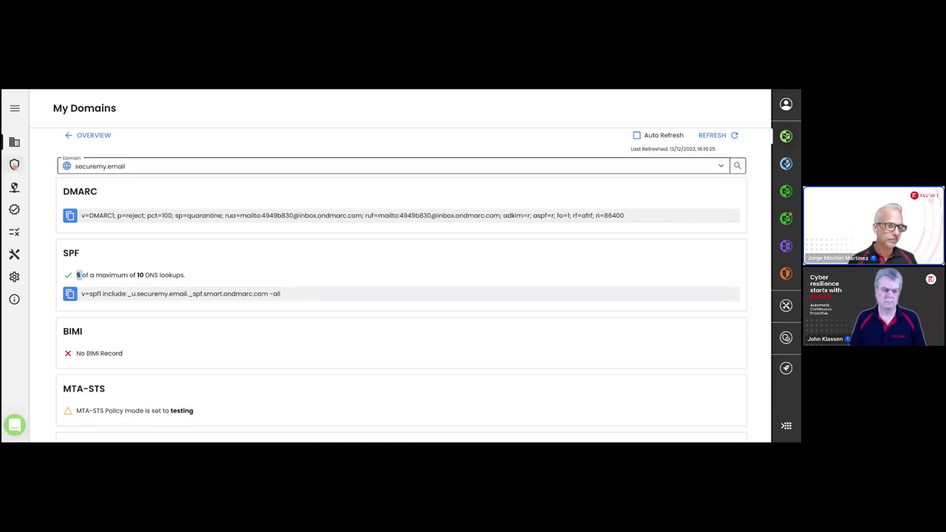
# Step: Return to Dynamic Services and review the four SPF includes using 1, 2, 7 and 7 lookups
pyautogui.click(14, 167)
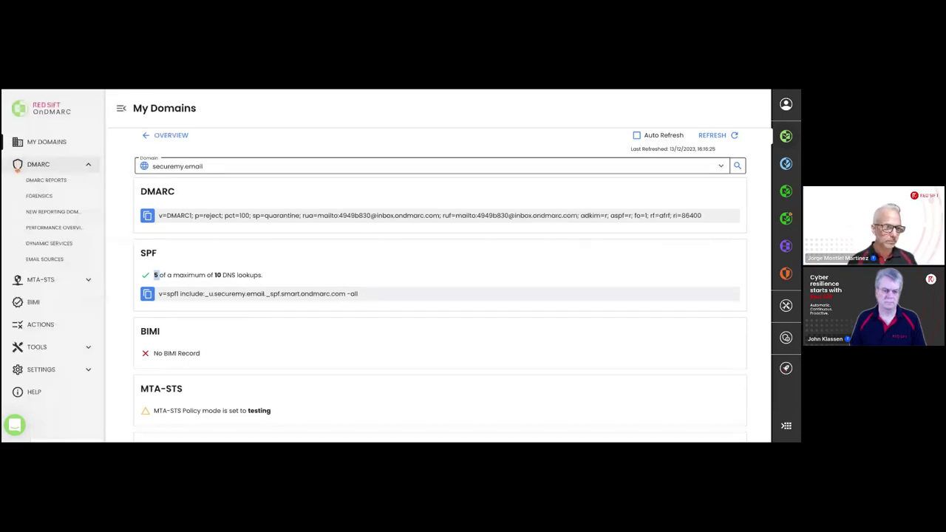
pyautogui.click(65, 244)
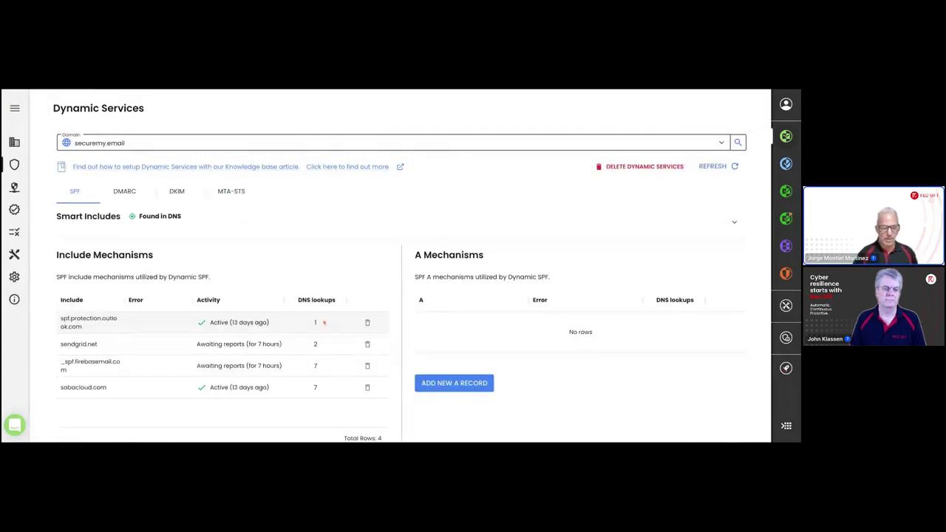
pyautogui.scroll(-1, 253, 399)
pyautogui.scroll(-1, 273, 387)
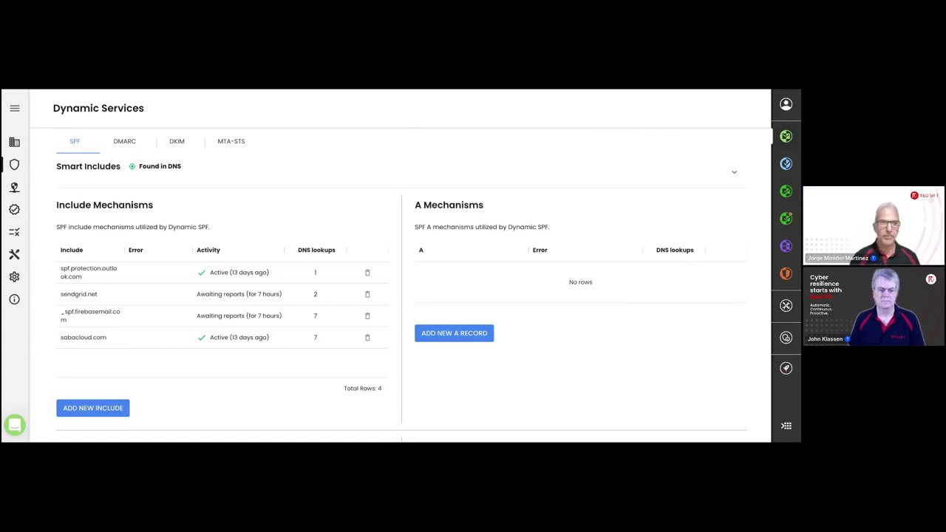
pyautogui.scroll(1, 399, 281)
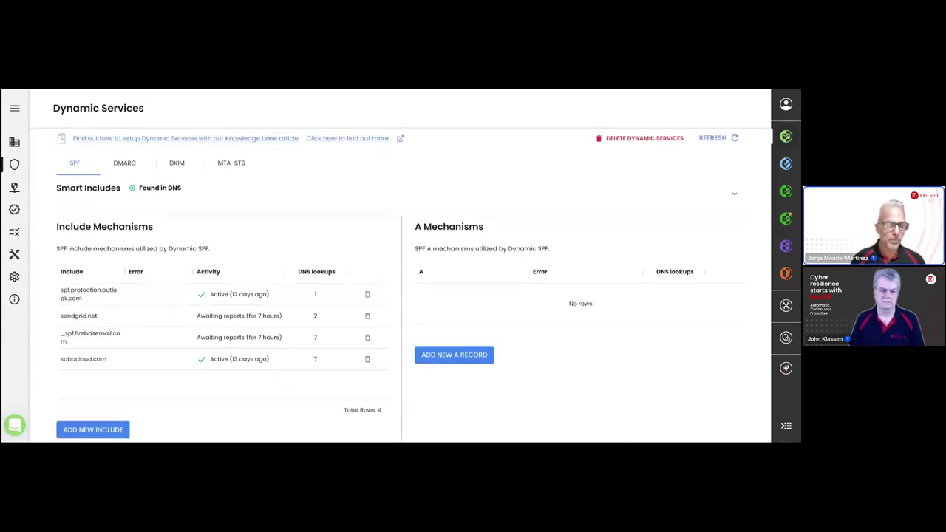
pyautogui.scroll(1, 399, 281)
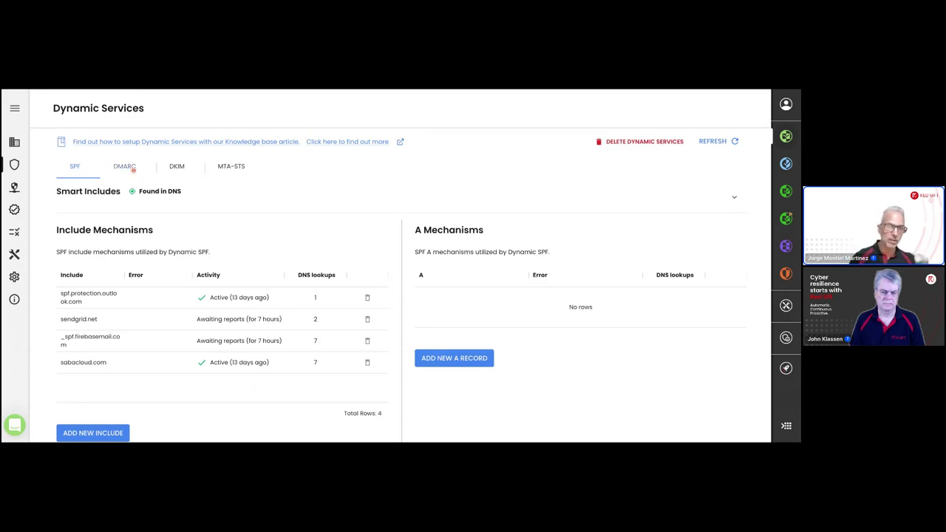
# Step: Check the DMARC tab settings in Dynamic Services, then go back to My Domains
pyautogui.click(126, 166)
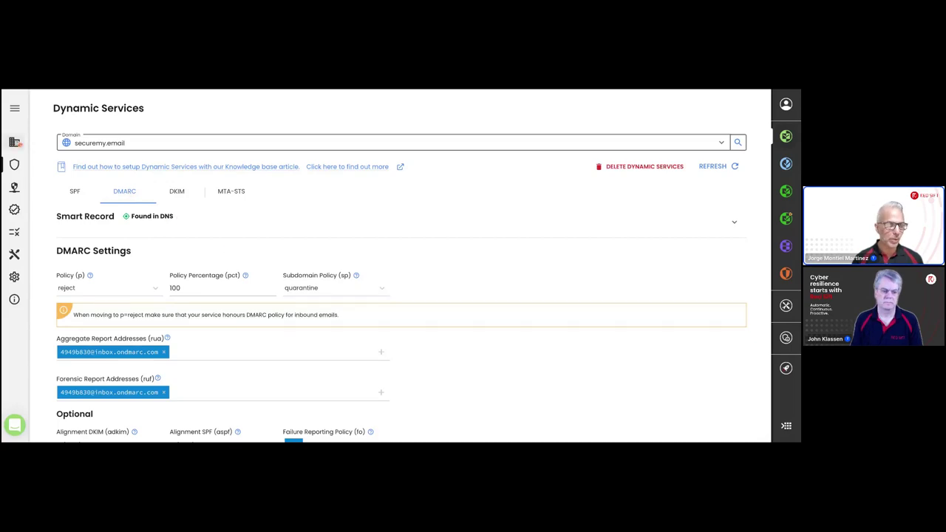
pyautogui.click(14, 141)
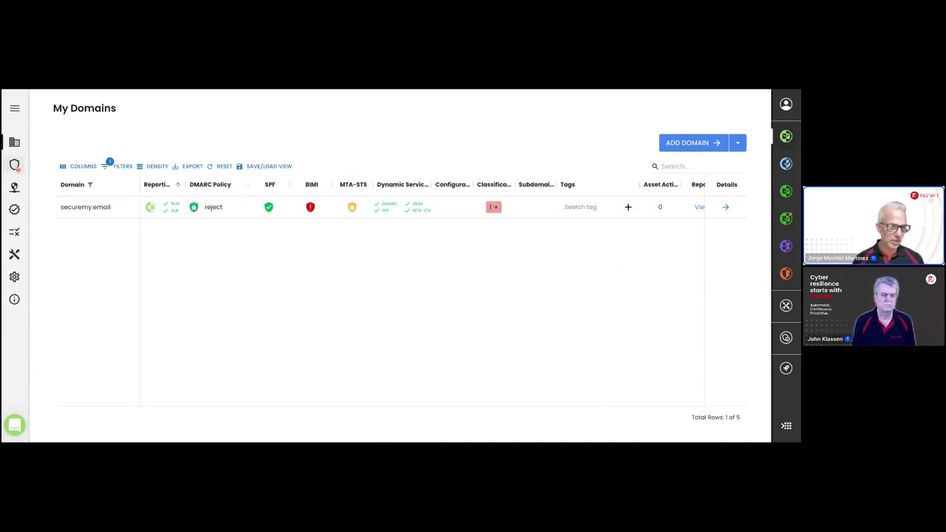
# Step: Open Dynamic Services for securemy.email and switch to its DMARC tab
pyautogui.moveTo(15, 165)
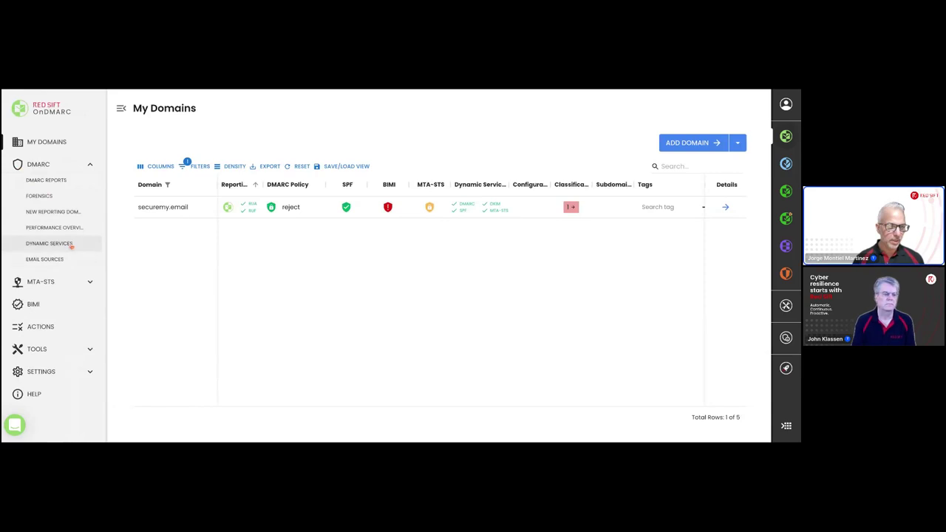
pyautogui.click(70, 244)
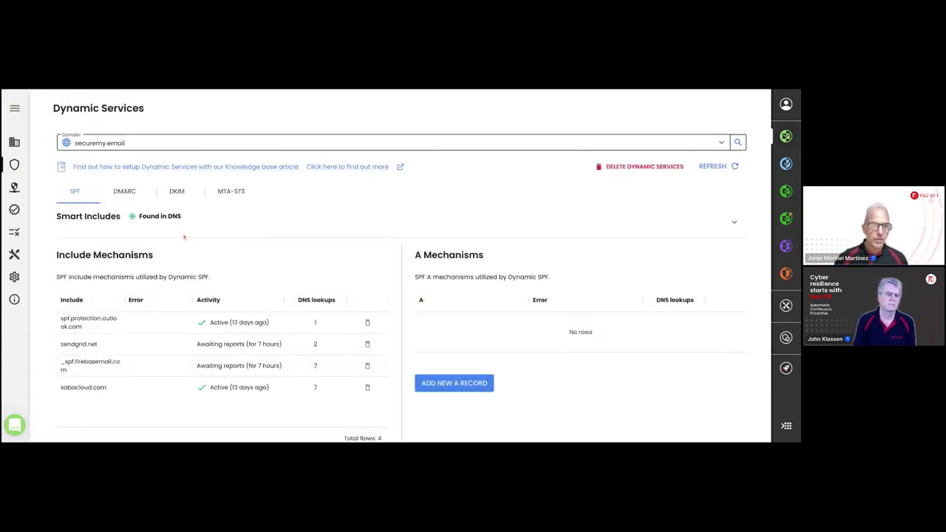
pyautogui.click(133, 192)
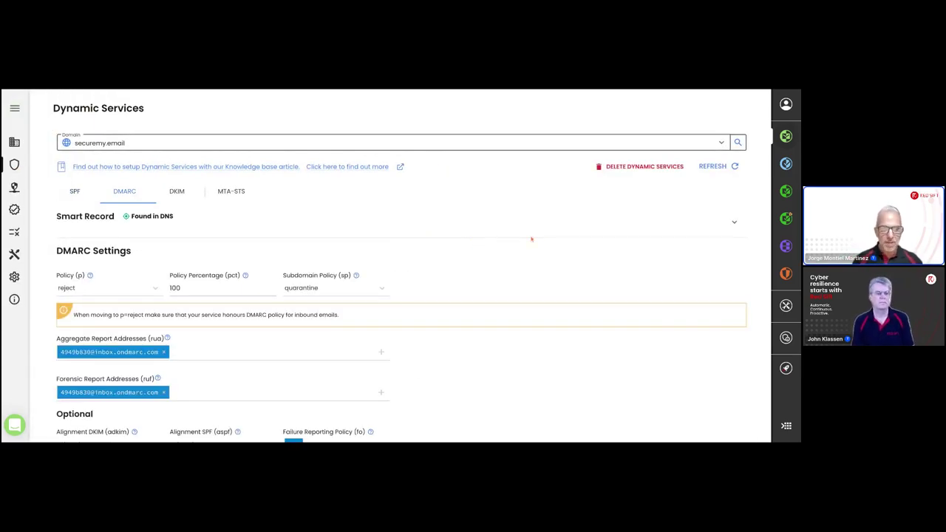
pyautogui.scroll(-1, 530, 344)
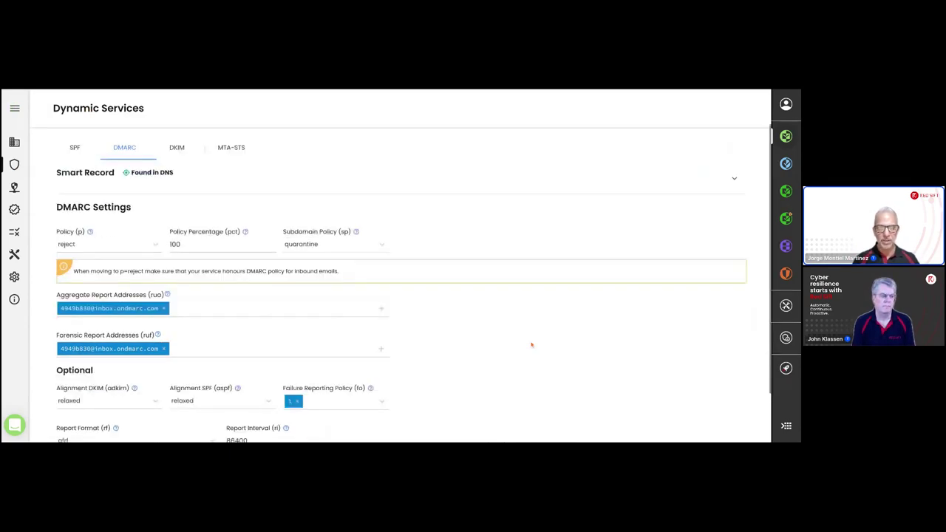
pyautogui.scroll(-1, 530, 344)
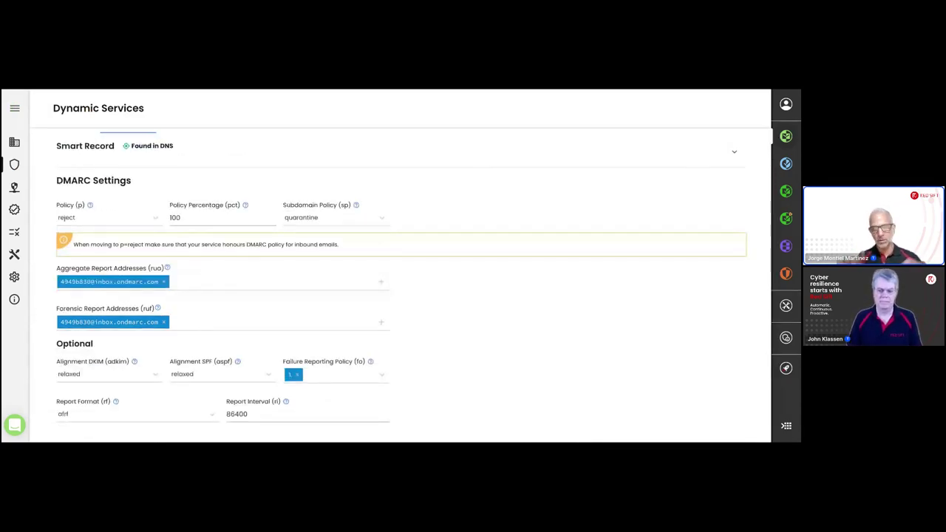
# Step: Check the Policy (p) options and keep the DMARC policy at reject
pyautogui.click(122, 219)
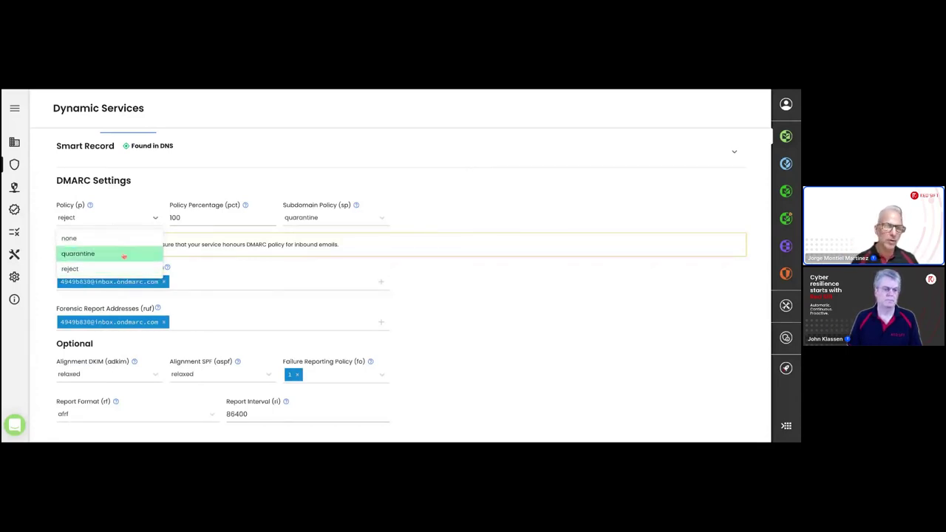
pyautogui.click(500, 293)
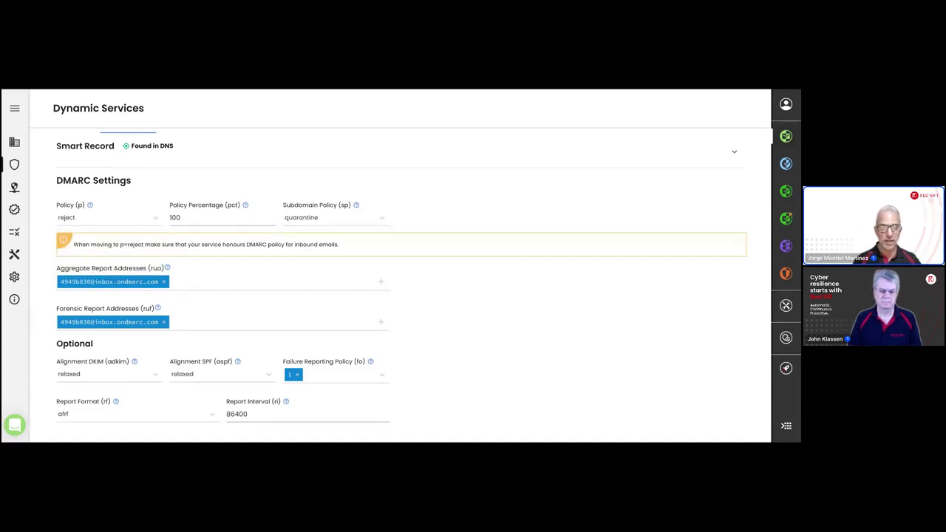
pyautogui.scroll(-1, 488, 297)
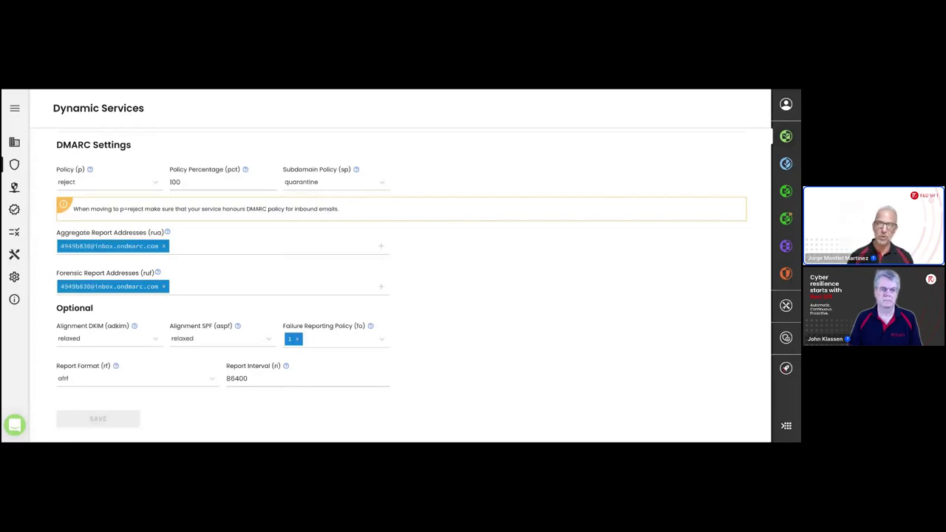
pyautogui.scroll(3, 401, 272)
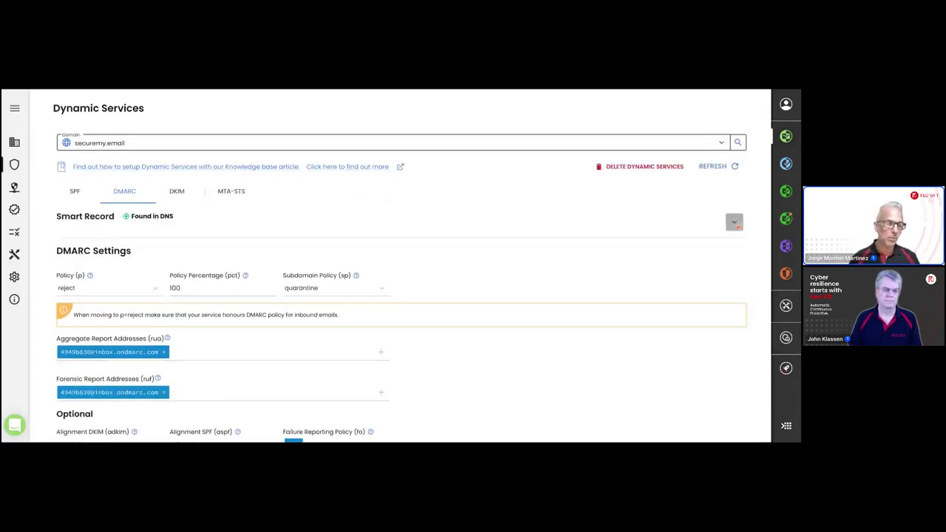
# Step: Expand the DMARC smart record: NS record _dmarc.securemy.email pointing to ns-dmarc.ondmarc.com
pyautogui.click(736, 223)
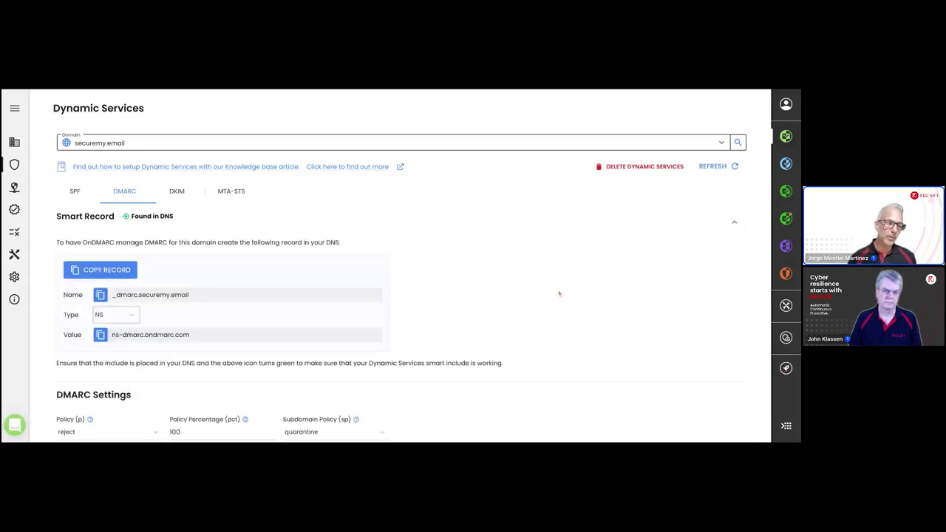
pyautogui.scroll(-1, 559, 293)
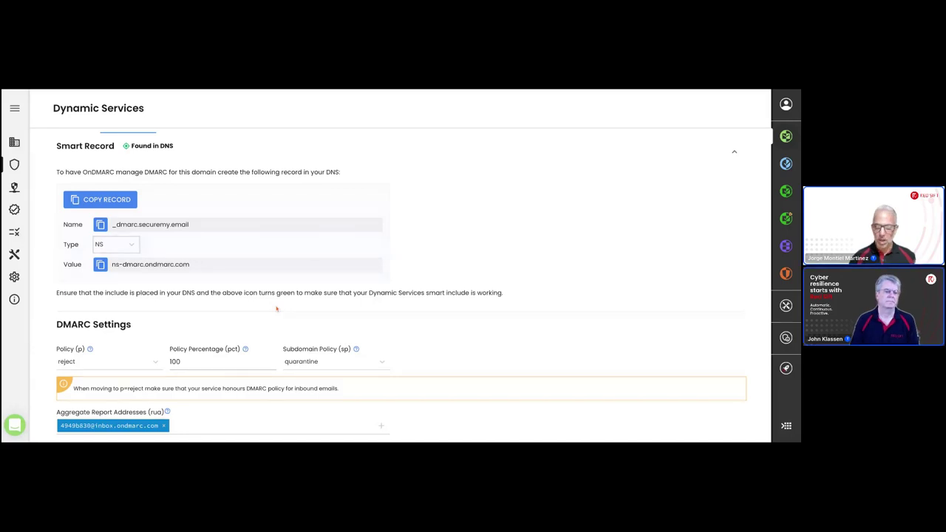
pyautogui.scroll(1, 277, 308)
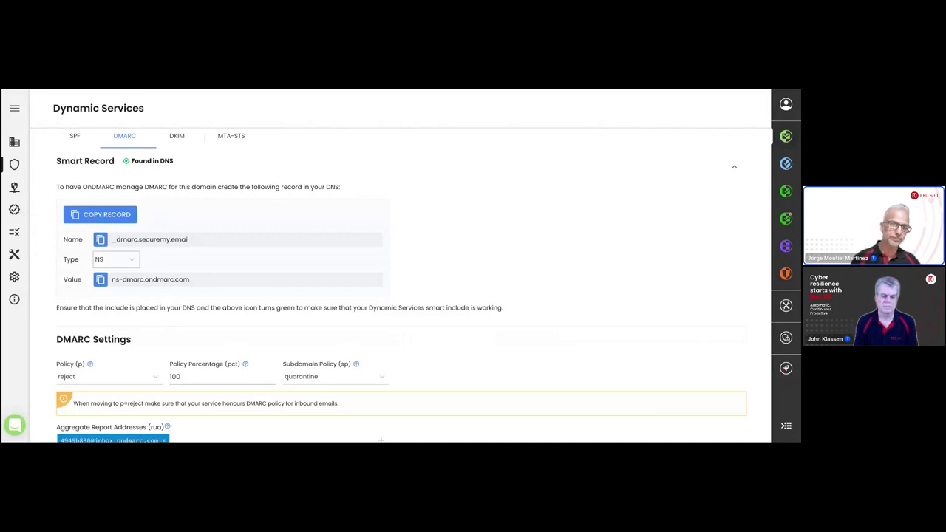
pyautogui.scroll(1, 399, 281)
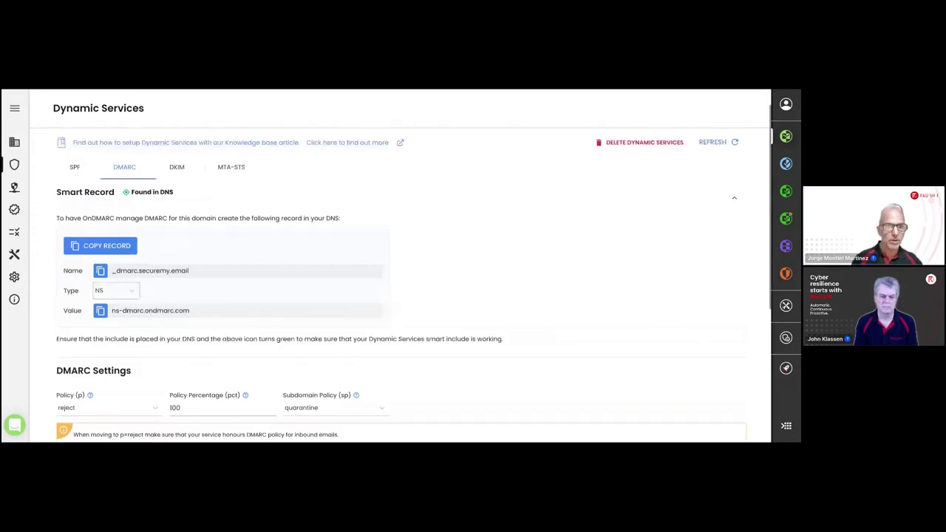
# Step: Review the DKIM managed selectors and smart record, then move on to the MTA-STS settings
pyautogui.click(181, 170)
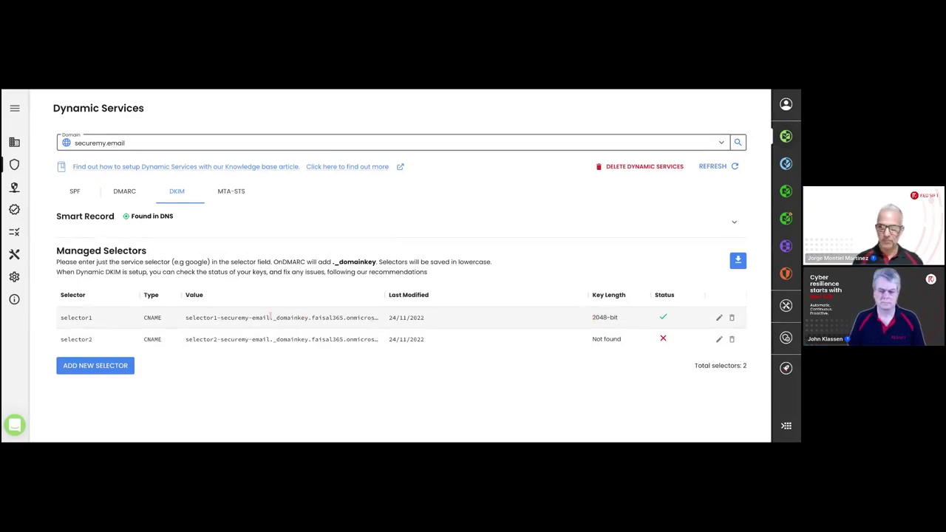
pyautogui.click(733, 221)
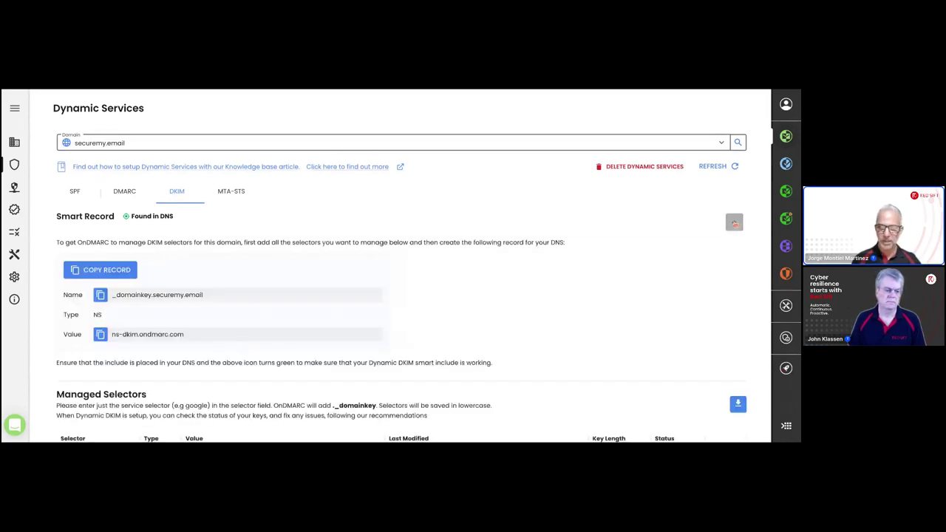
pyautogui.click(734, 222)
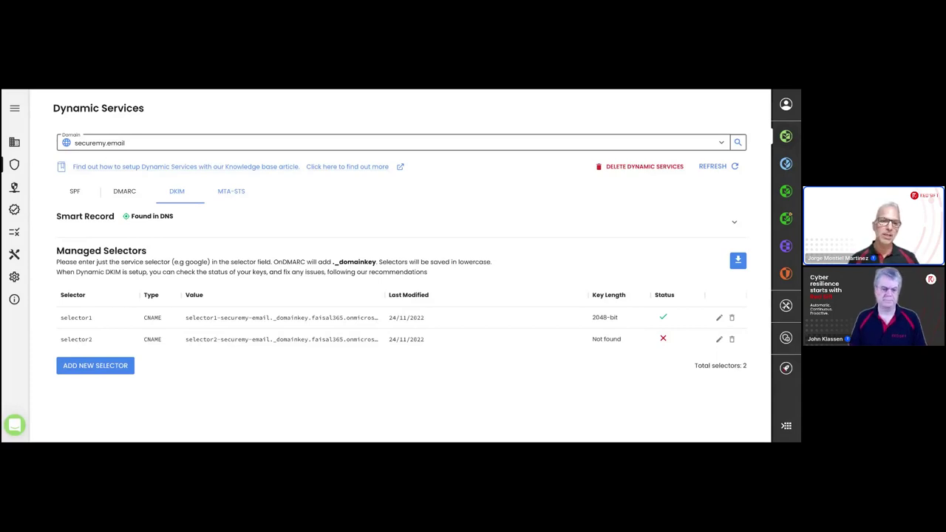
pyautogui.click(230, 191)
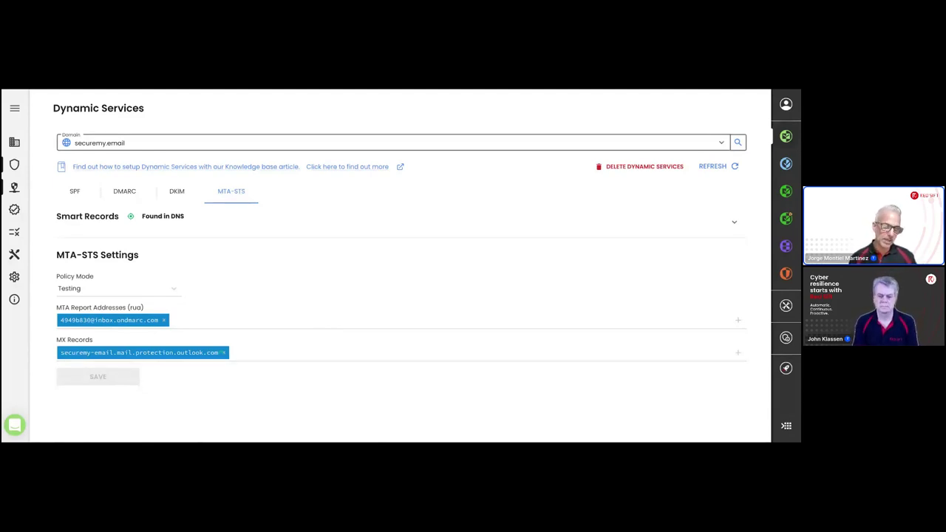
# Step: Keep MTA-STS policy mode at Testing and expand the smart records: two NS, one CNAME
pyautogui.click(160, 294)
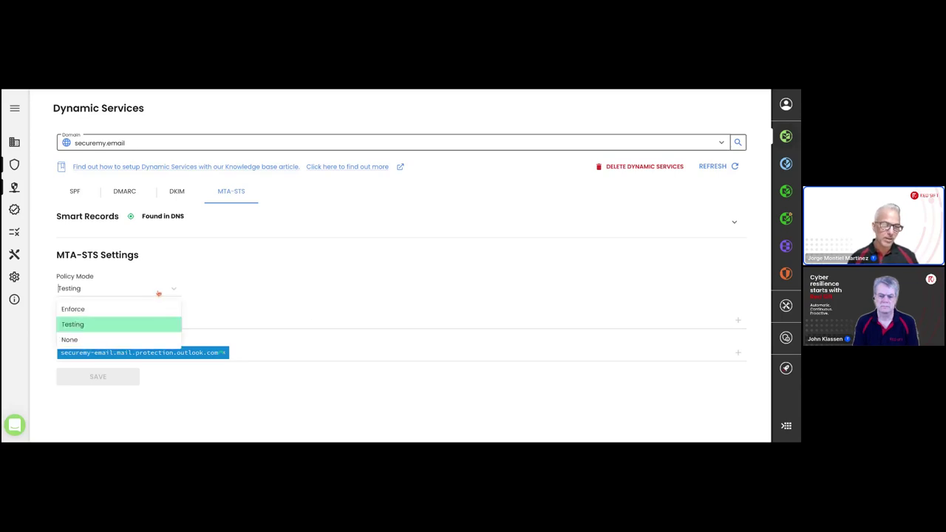
pyautogui.click(240, 271)
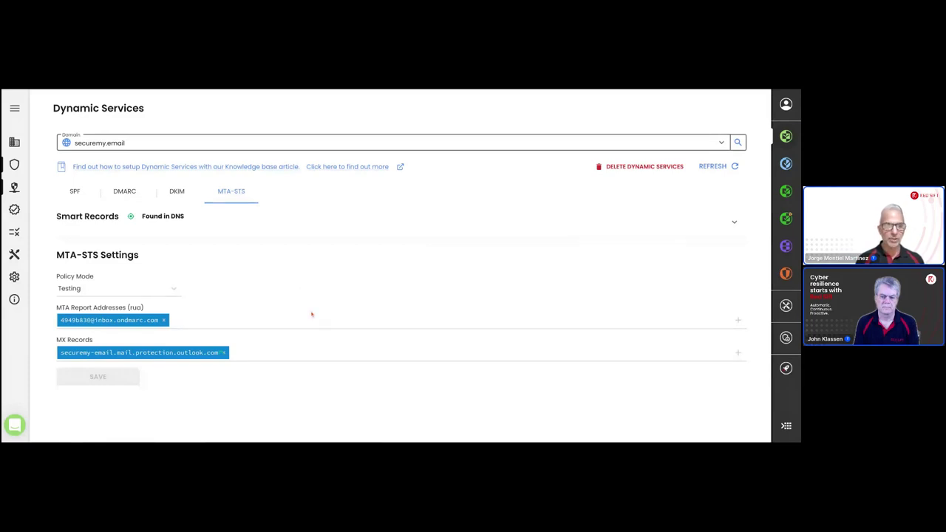
pyautogui.click(734, 222)
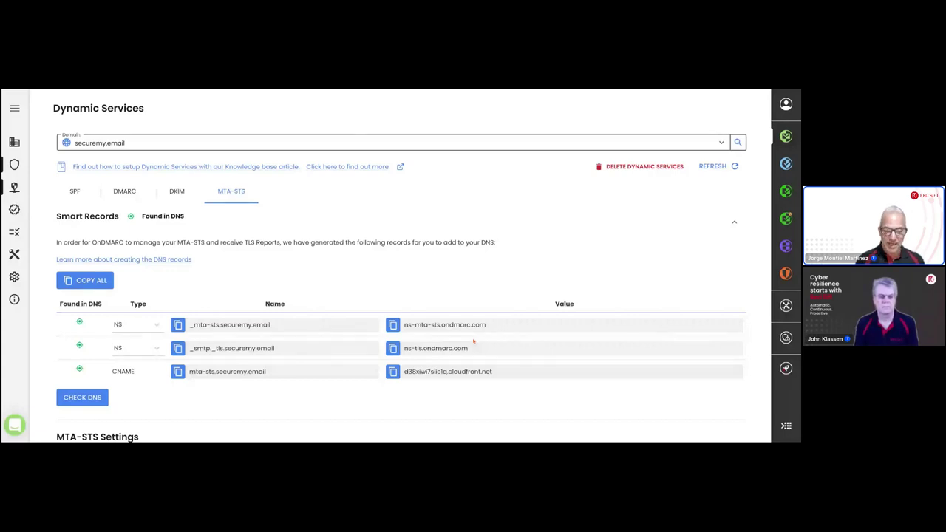
# Step: Look over the MTA-STS records, then go back to the SPF tab showing Smart Includes found in DNS
pyautogui.scroll(-1, 472, 347)
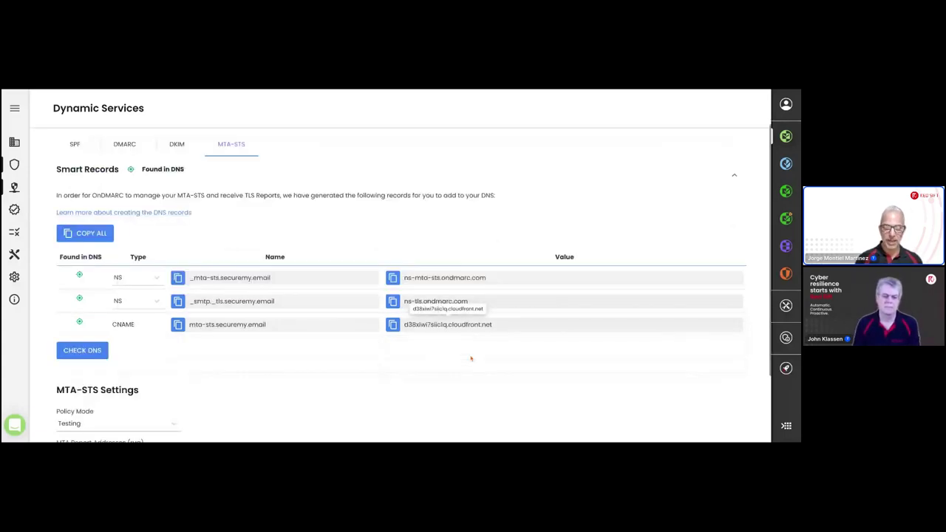
pyautogui.scroll(-2, 470, 358)
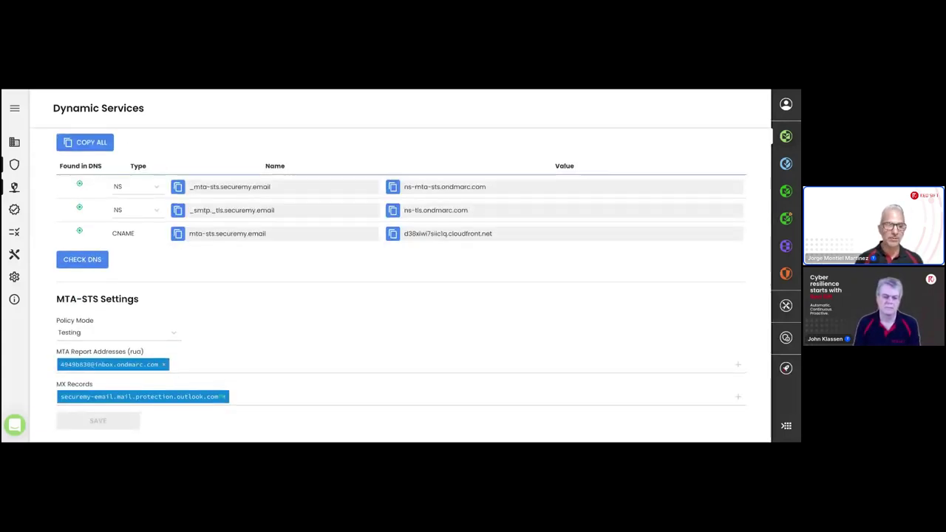
pyautogui.scroll(1, 471, 359)
pyautogui.scroll(2, 470, 358)
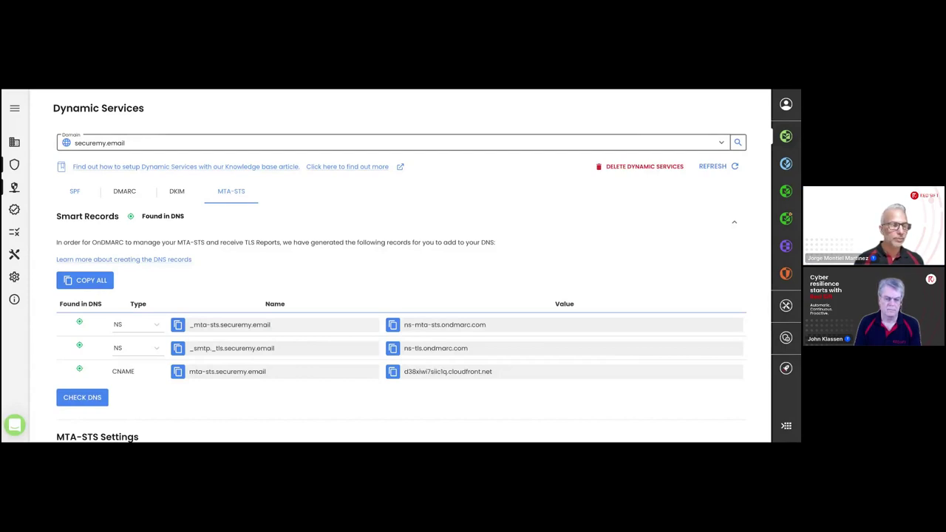
pyautogui.click(87, 192)
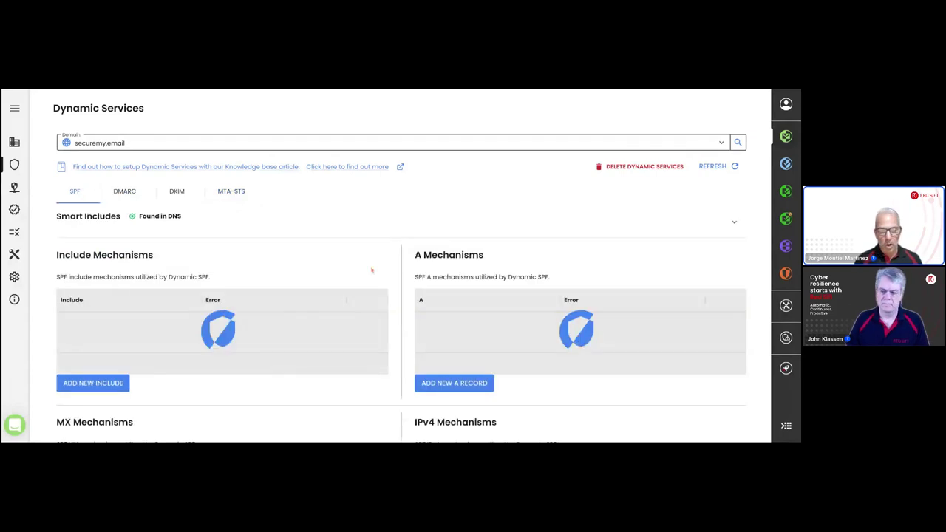